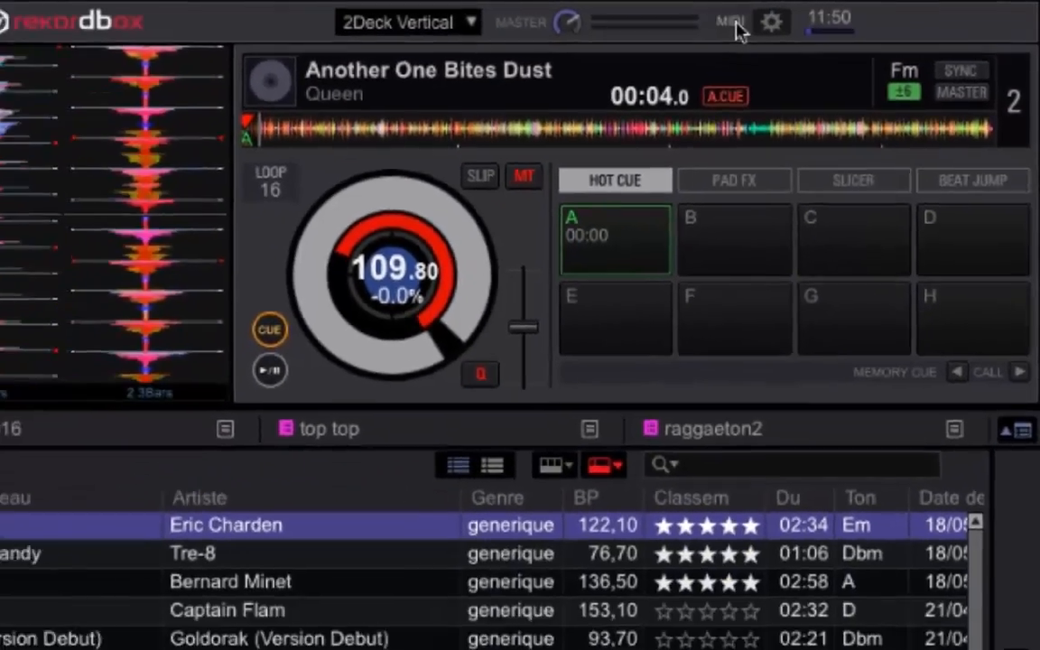
Open the MIDI settings for the DDJ-SZ and look through the function categories from Deck to Other
{"action": "left_click", "coordinate": [658, 26]}
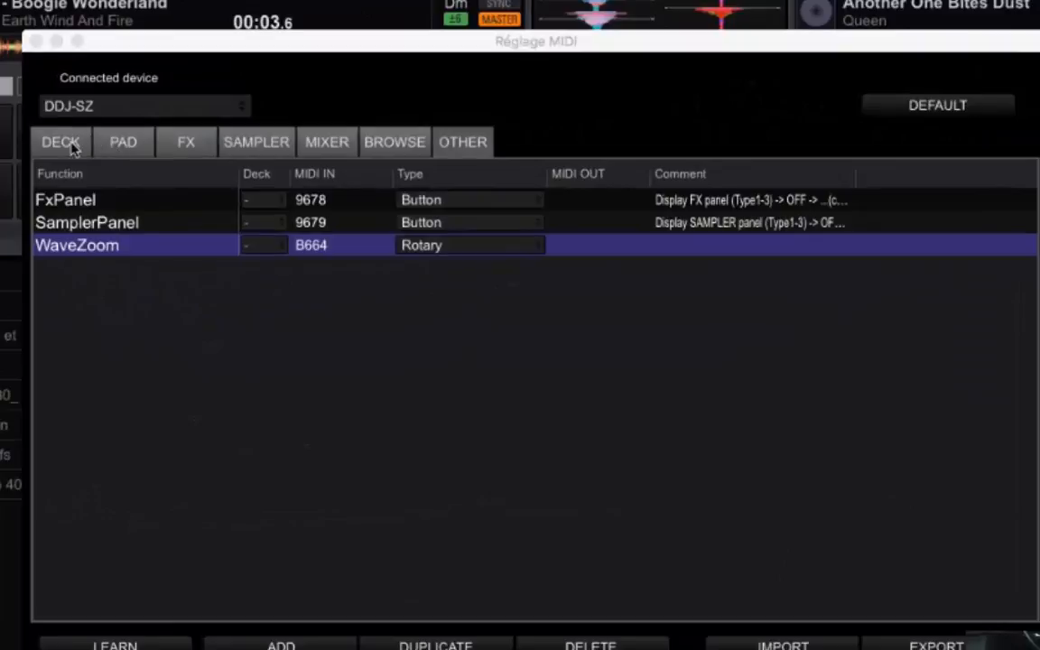
{"action": "left_click", "coordinate": [72, 146]}
{"action": "left_click", "coordinate": [118, 145]}
{"action": "left_click", "coordinate": [186, 144]}
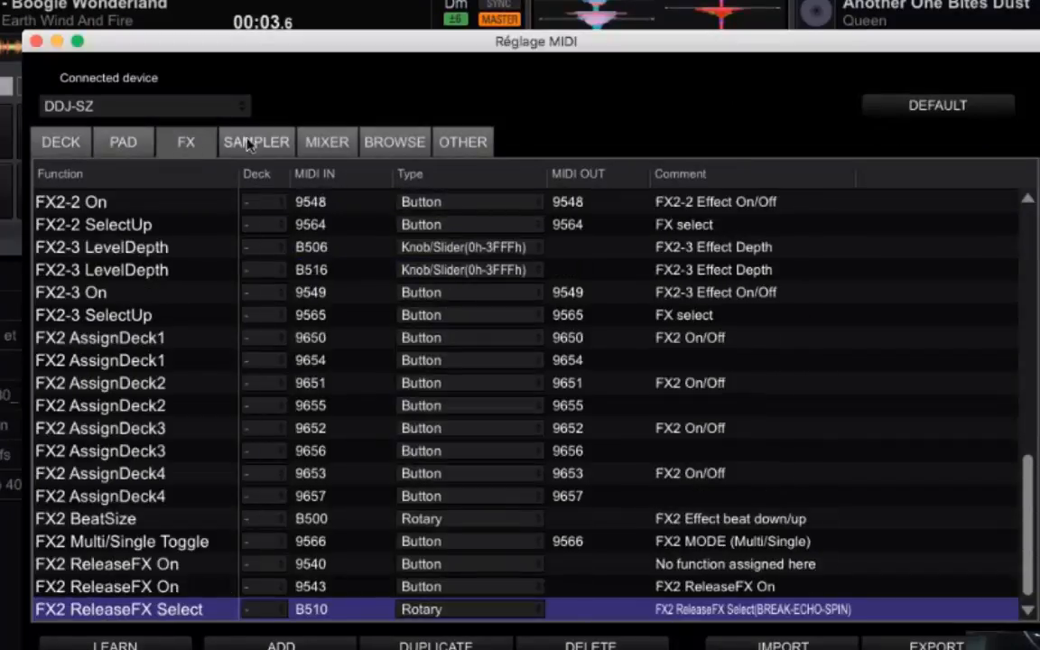
{"action": "left_click", "coordinate": [256, 143]}
{"action": "left_click", "coordinate": [325, 141]}
{"action": "left_click", "coordinate": [390, 141]}
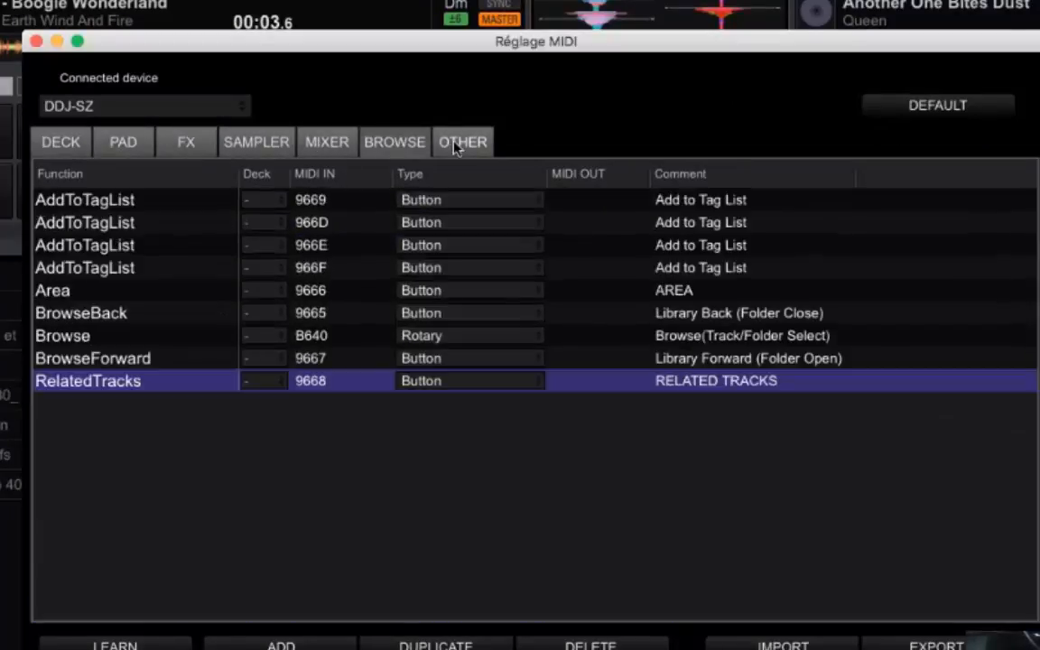
{"action": "left_click", "coordinate": [461, 144]}
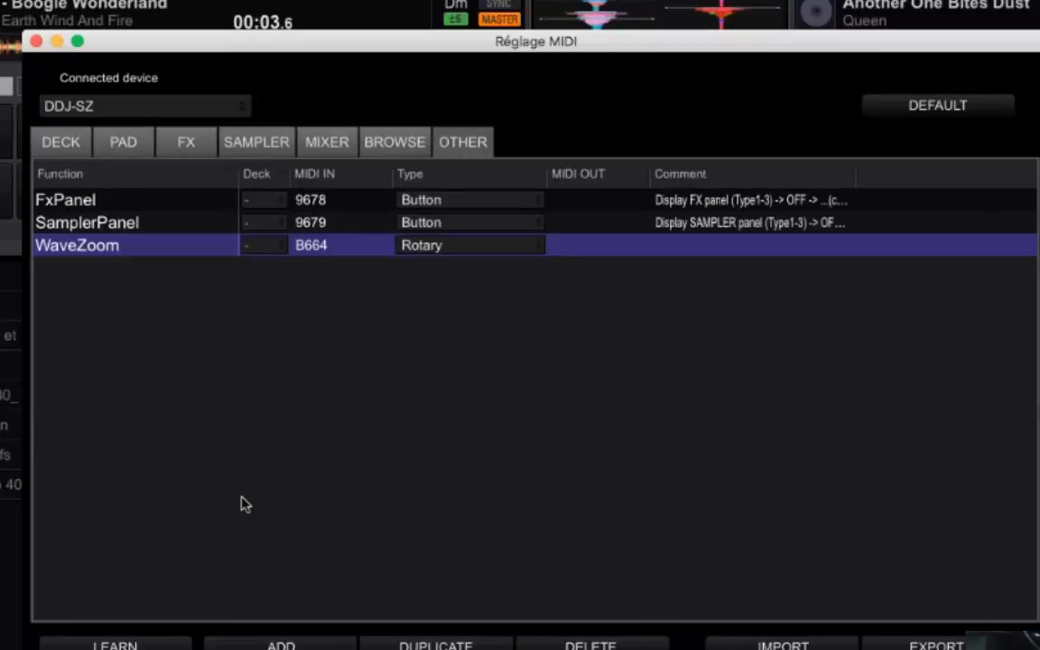
Try to map a new BrowseView function to MIDI code 9667, and delete that entry
{"action": "left_click", "coordinate": [277, 643]}
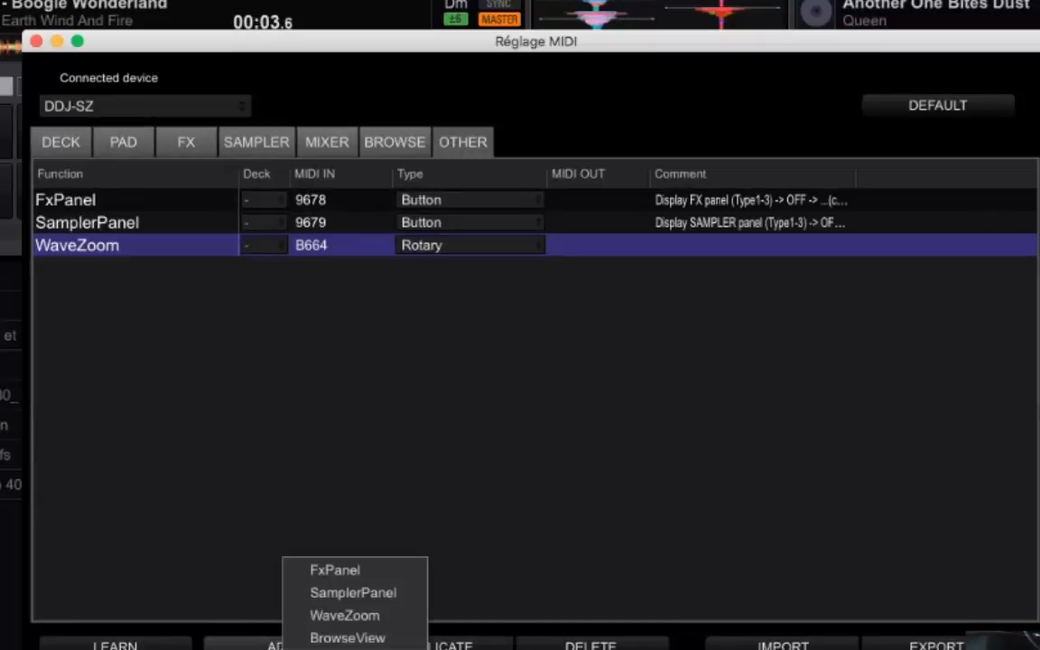
{"action": "left_click", "coordinate": [330, 638]}
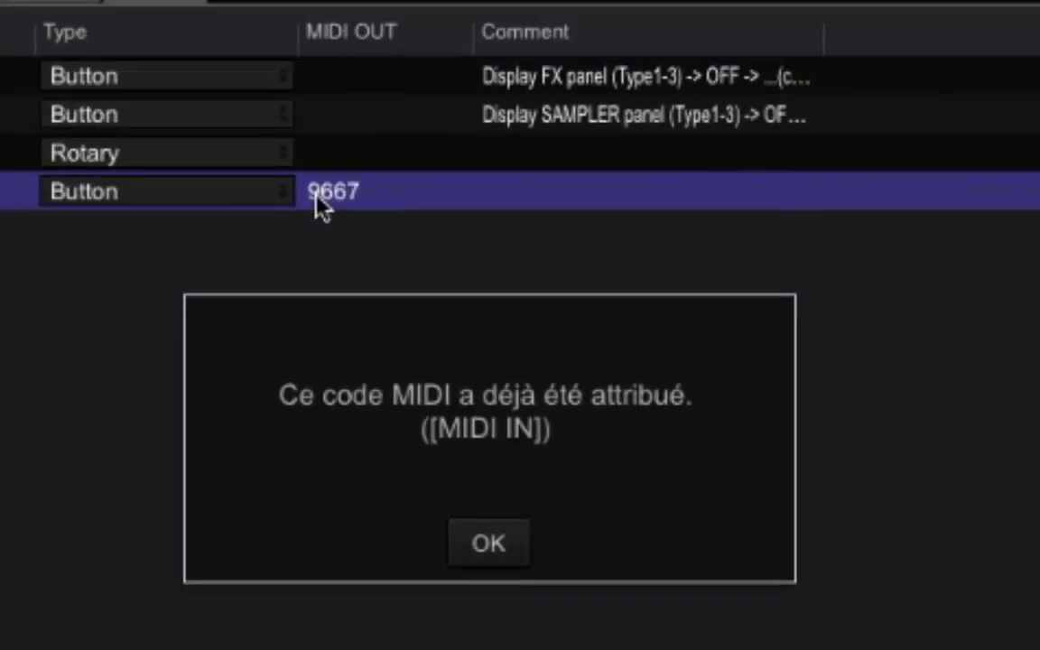
{"action": "left_click", "coordinate": [498, 551]}
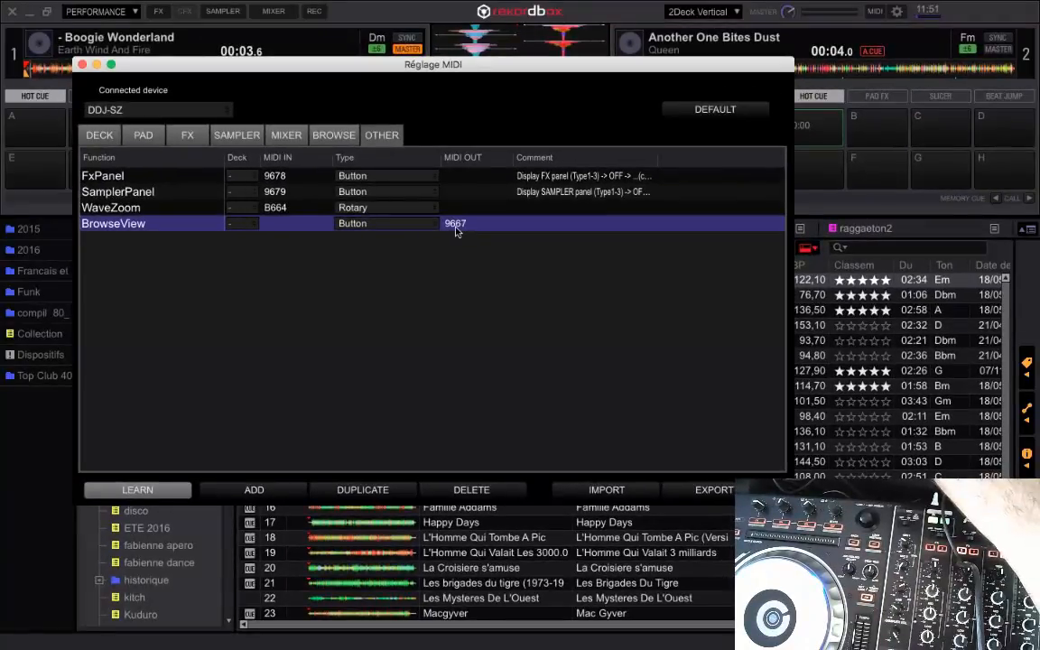
{"action": "left_click", "coordinate": [462, 490]}
{"action": "left_click", "coordinate": [486, 354]}
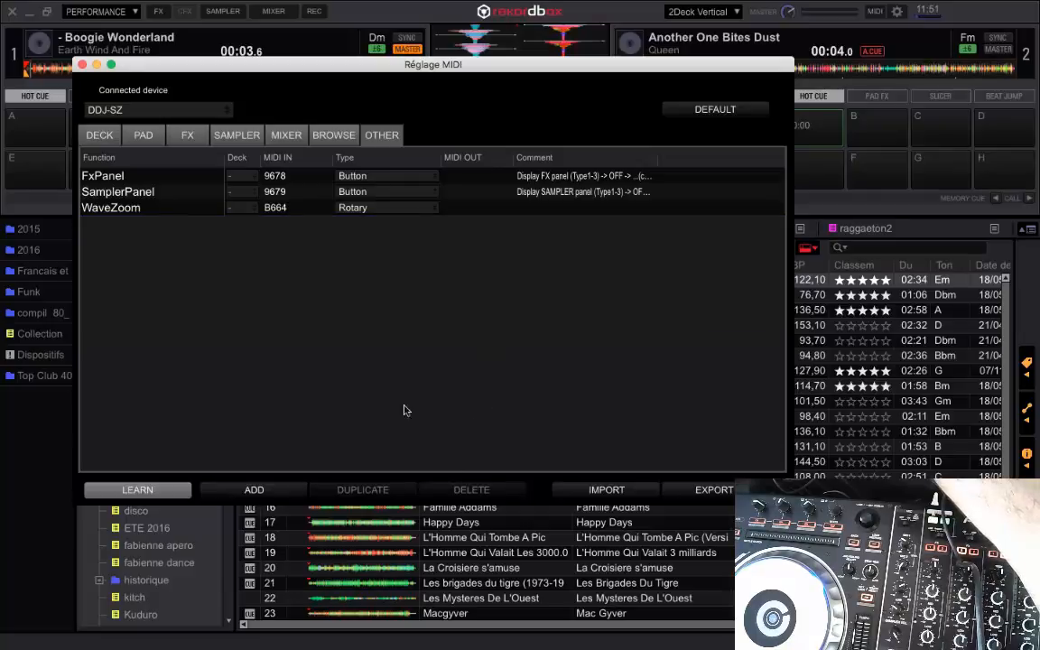
Delete the BrowseForward function, mapped to MIDI code 9667, from the Browse category
{"action": "left_click", "coordinate": [311, 132]}
{"action": "left_click", "coordinate": [261, 287]}
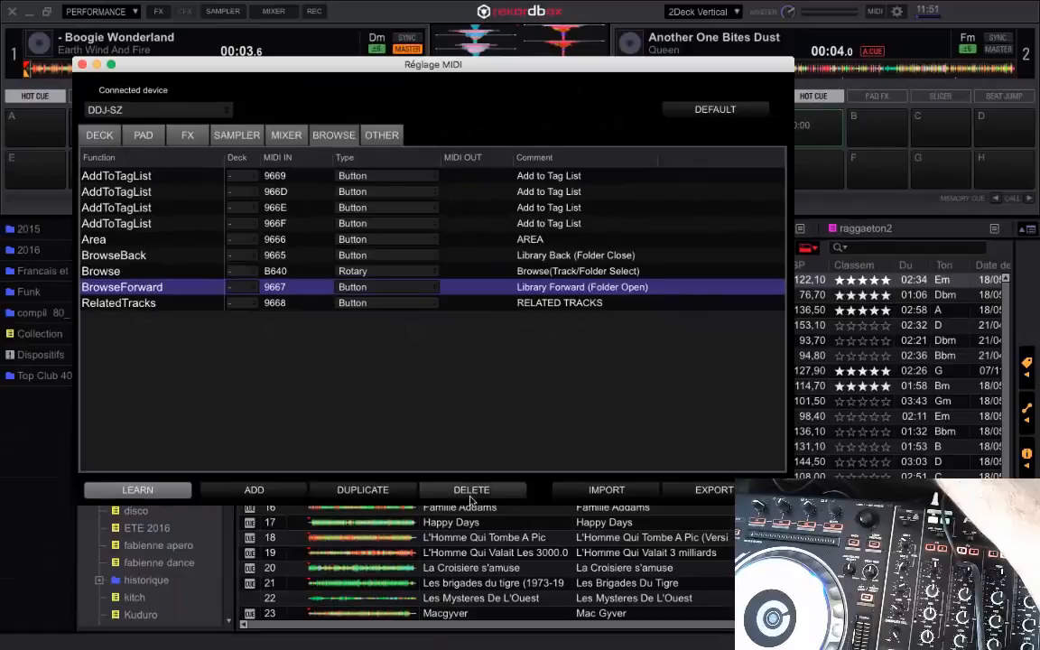
{"action": "left_click", "coordinate": [470, 491]}
{"action": "left_click", "coordinate": [483, 354]}
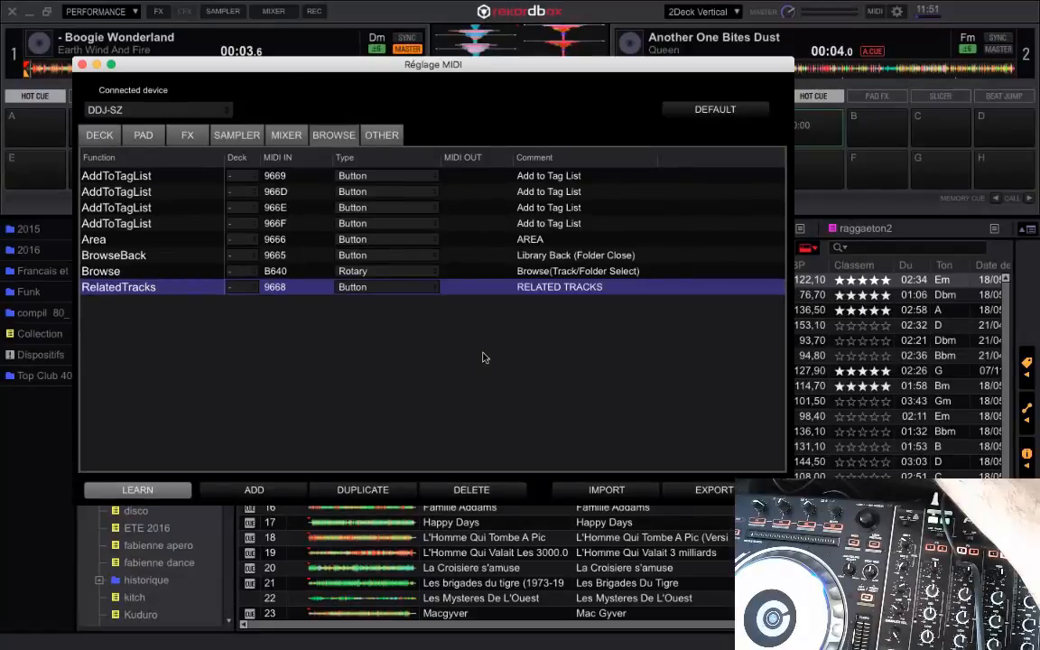
Add a BrowseView function in the Other category, learn MIDI code 9667 for it, and close the MIDI settings
{"action": "left_click", "coordinate": [381, 142]}
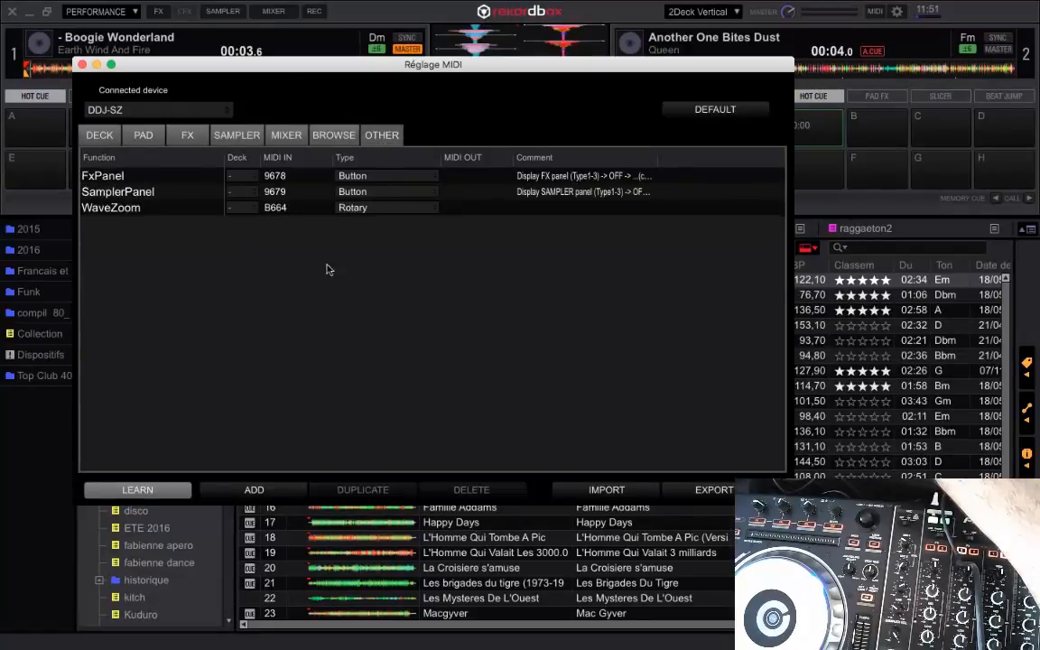
{"action": "left_click", "coordinate": [257, 490]}
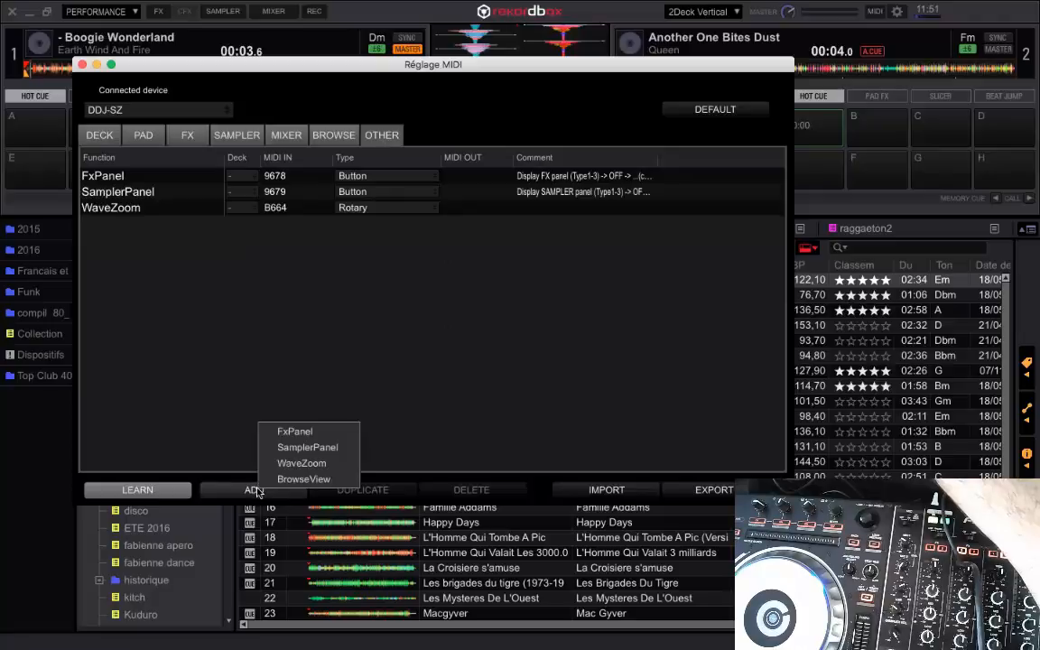
{"action": "left_click", "coordinate": [303, 479]}
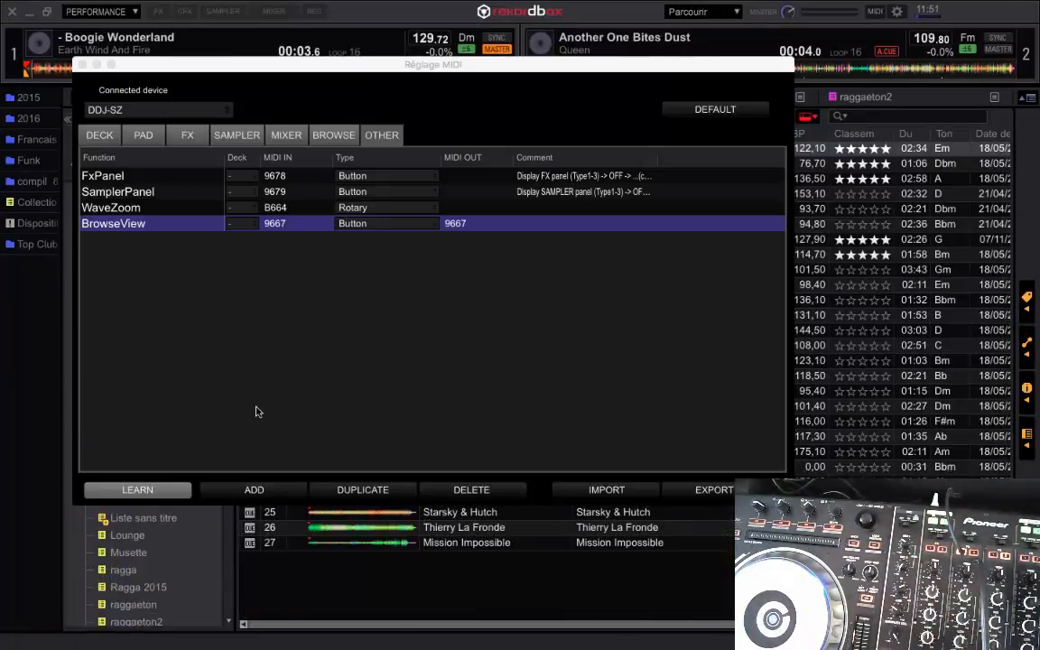
{"action": "left_click", "coordinate": [155, 496]}
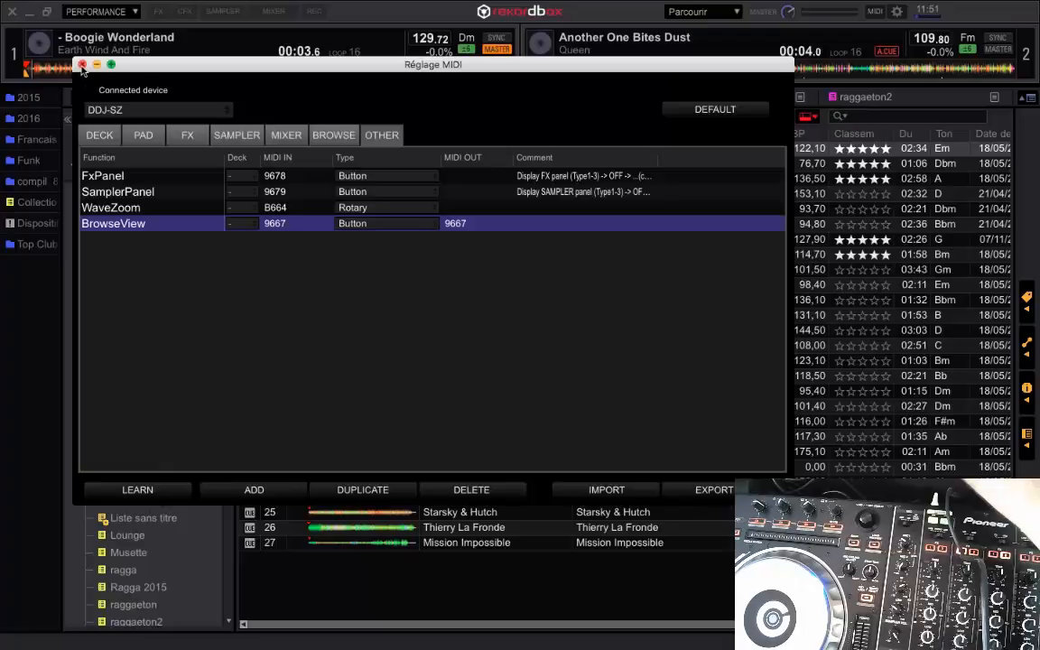
{"action": "left_click", "coordinate": [82, 65]}
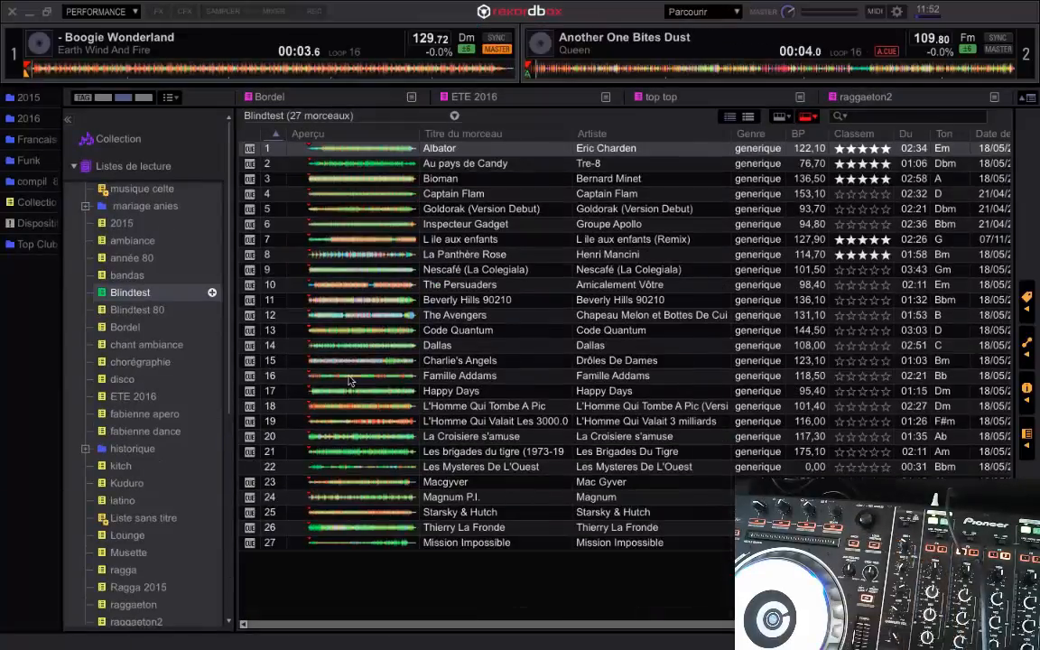
Load La Panthère Rose from the Blindtest playlist onto deck 1 and return to the 2Deck Vertical layout
{"action": "key", "text": "Down"}
{"action": "key", "text": "Down"}
{"action": "key", "text": "Down"}
{"action": "key", "text": "Down"}
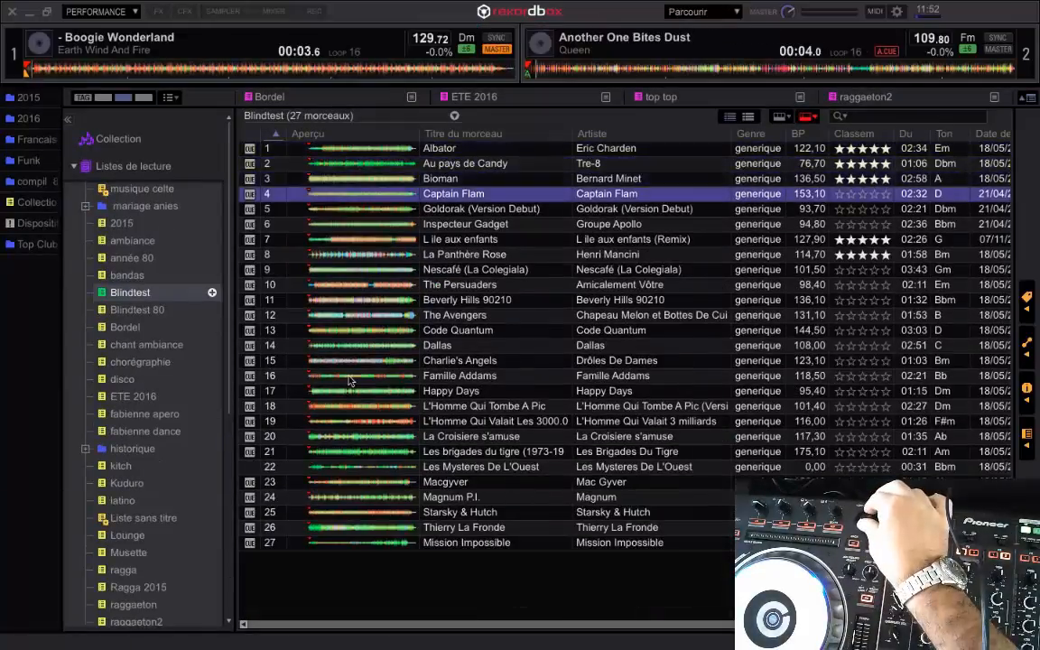
{"action": "key", "text": "Down"}
{"action": "key", "text": "Down"}
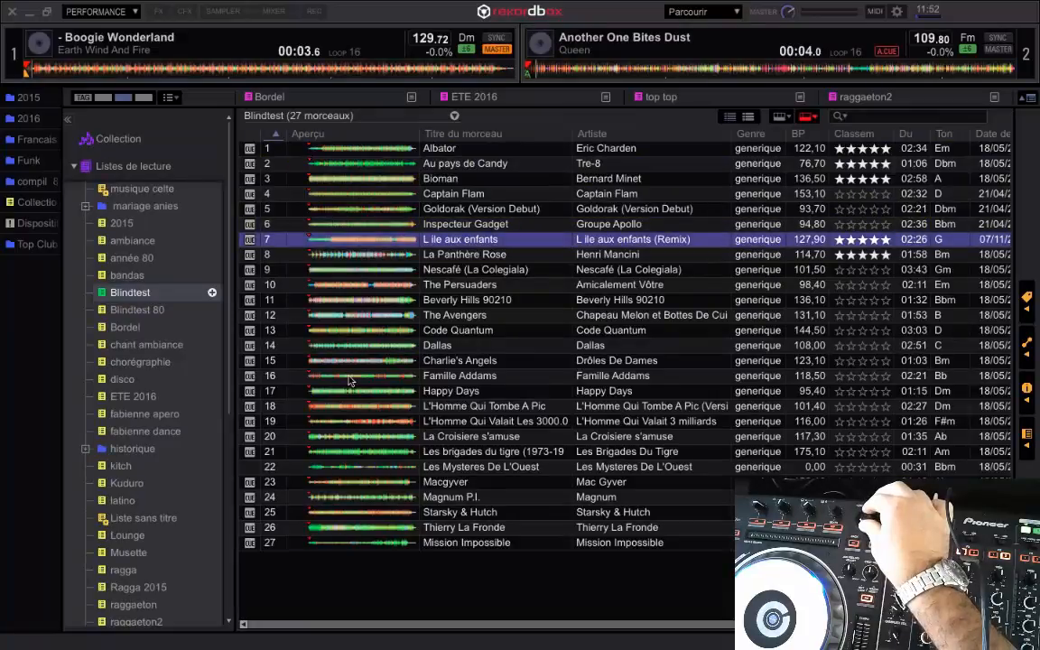
{"action": "key", "text": "Down"}
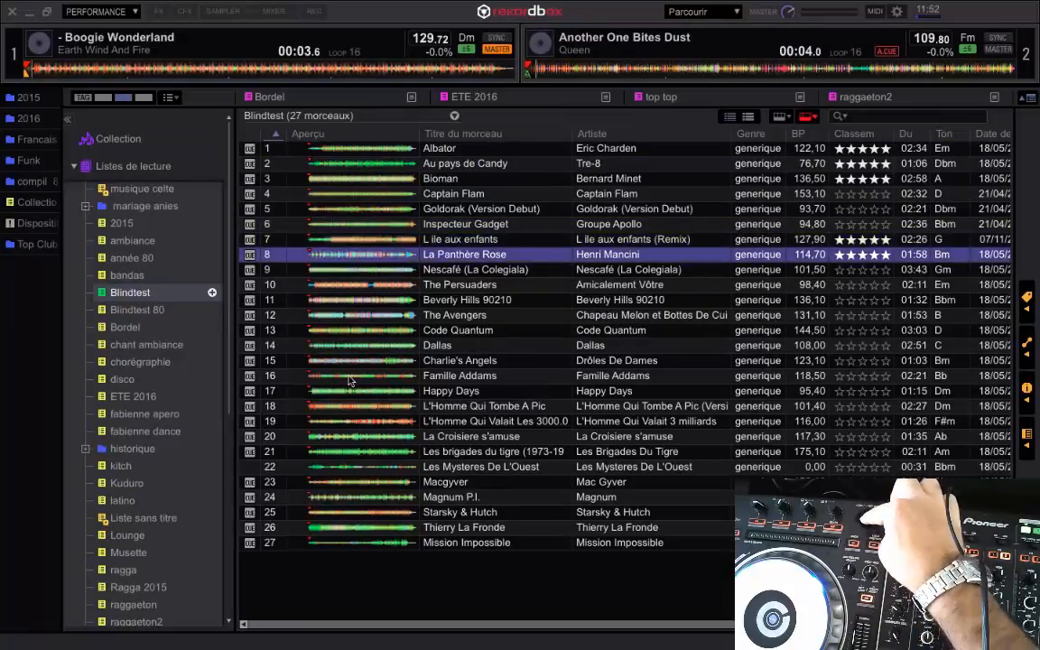
{"action": "key", "text": "shift+Left"}
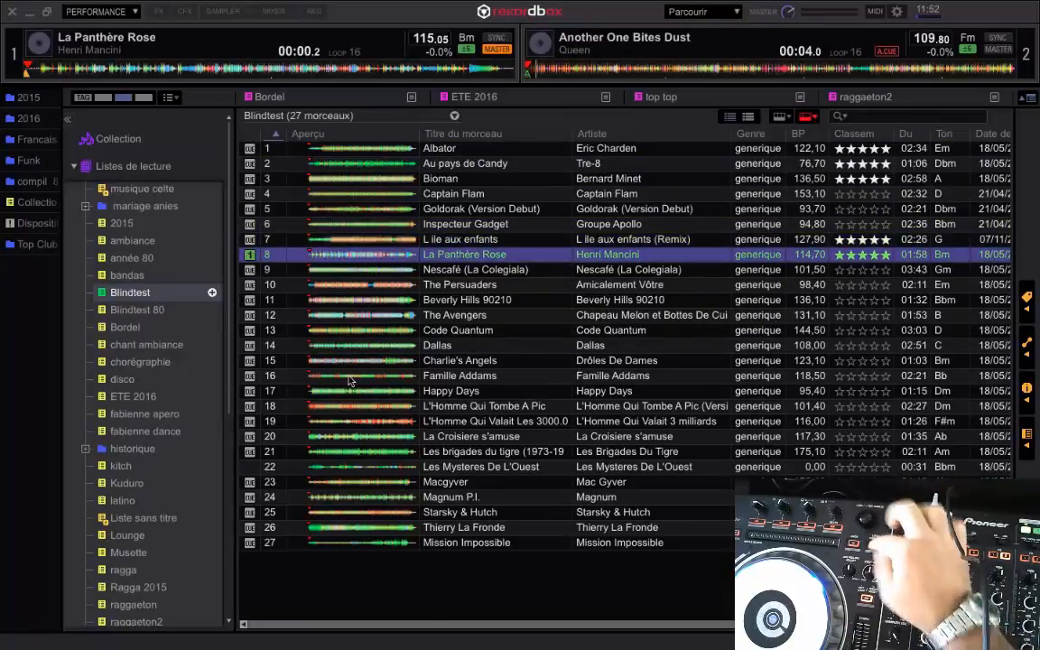
{"action": "key", "text": "space"}
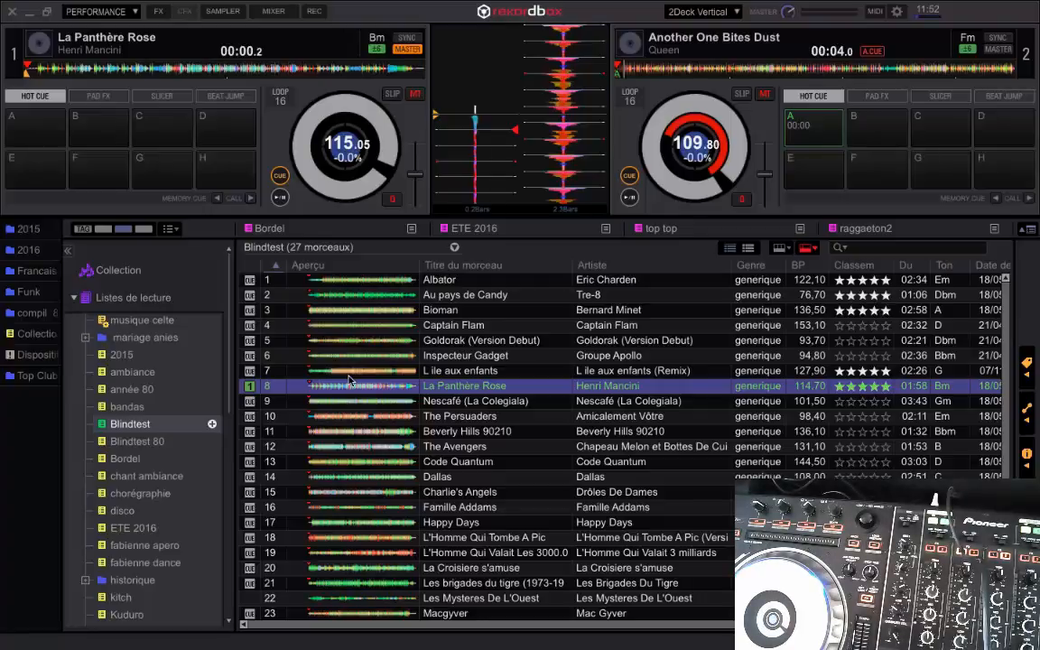
Switch to the browse view and load Beverly Hills 90210 from the Blindtest playlist onto deck 1
{"action": "key", "text": "space"}
{"action": "key", "text": "Down"}
{"action": "key", "text": "Down"}
{"action": "key", "text": "Down"}
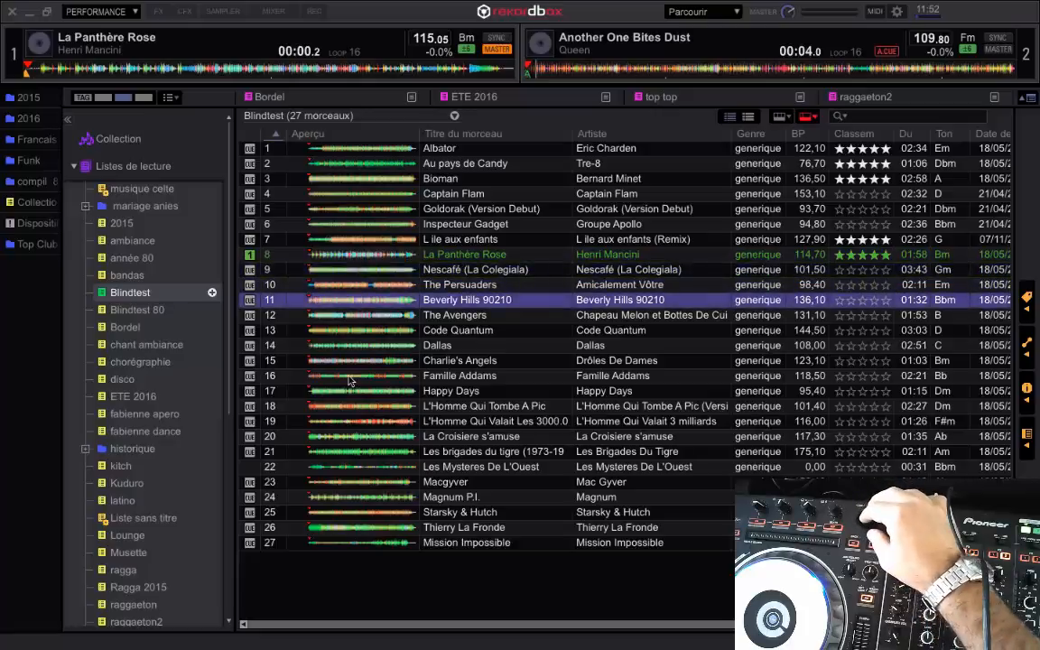
{"action": "key", "text": "Return"}
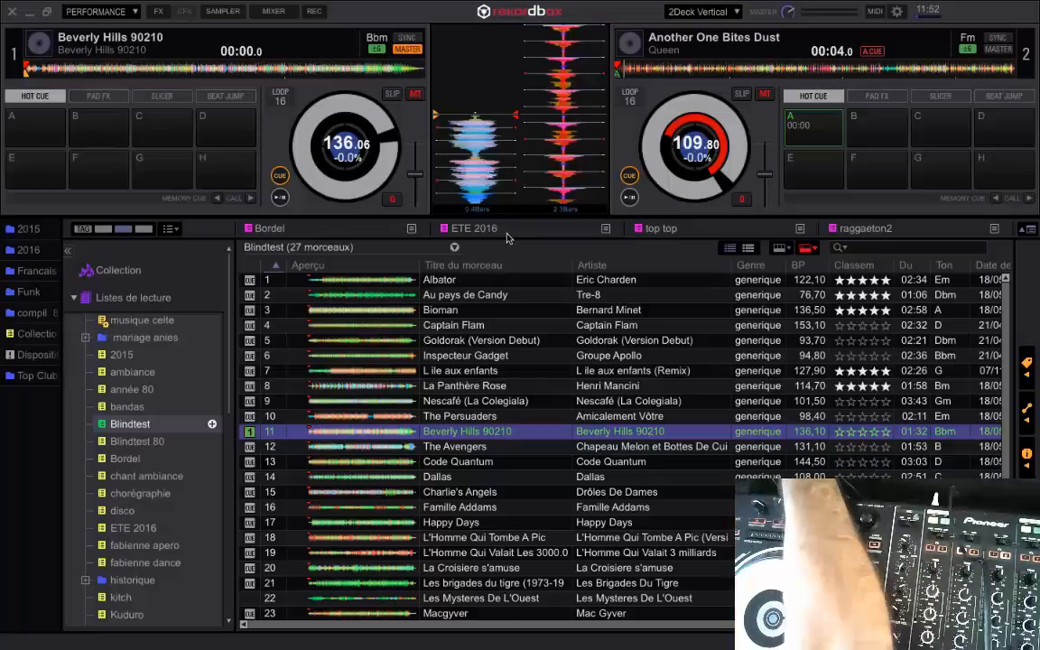
Export the MIDI mapping to the Bureau folder as DDJ-SZgfgfhfhgf and close the MIDI settings
{"action": "mouse_move", "coordinate": [915, 5]}
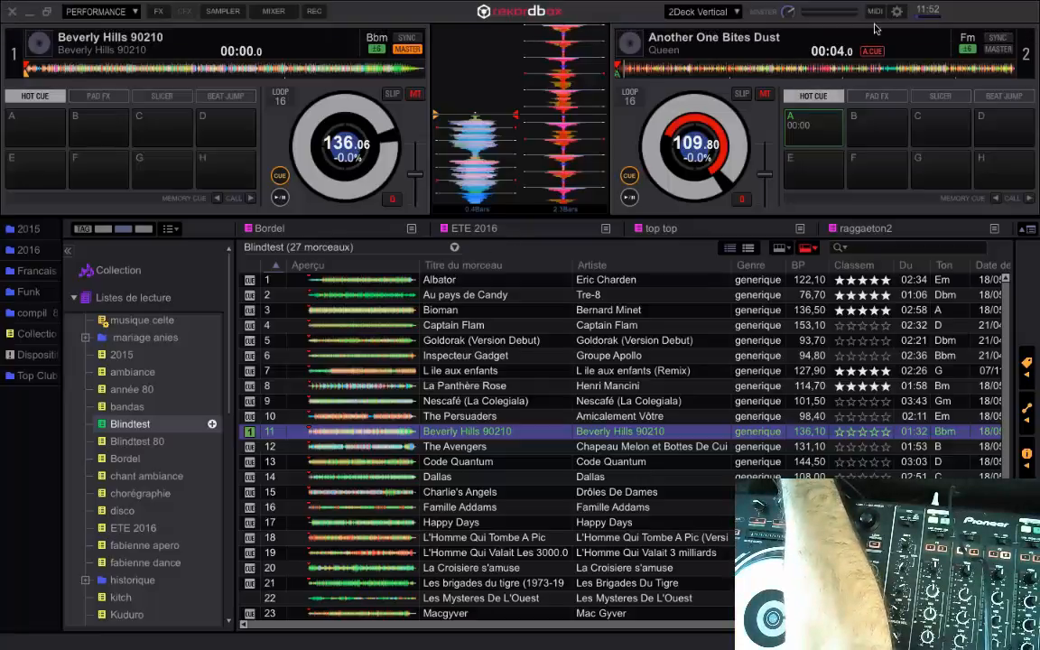
{"action": "left_click", "coordinate": [875, 12]}
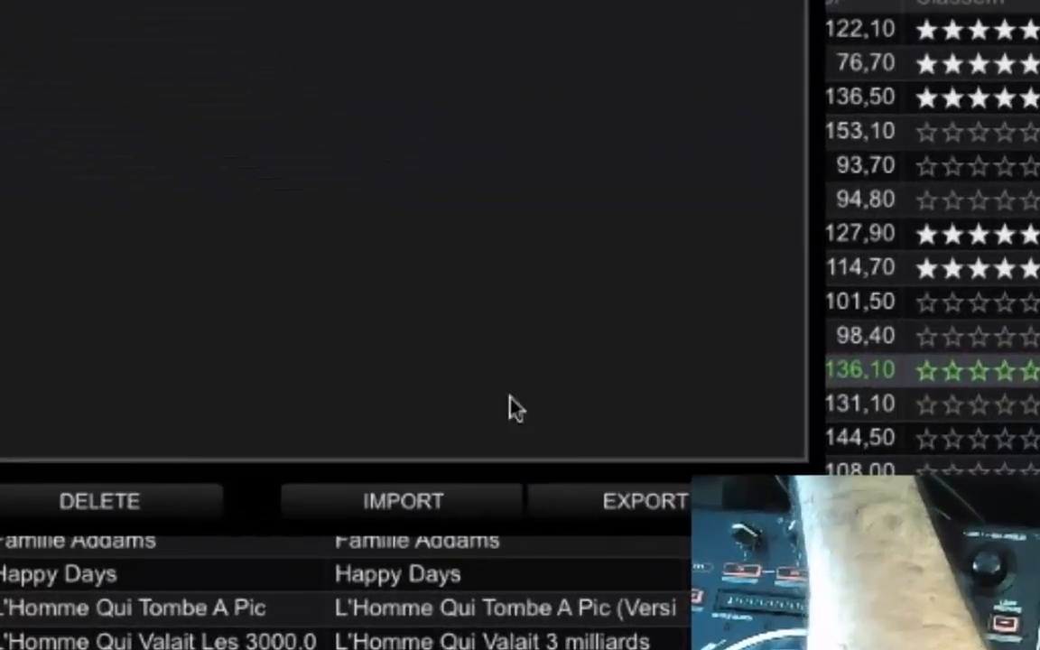
{"action": "left_click", "coordinate": [622, 501]}
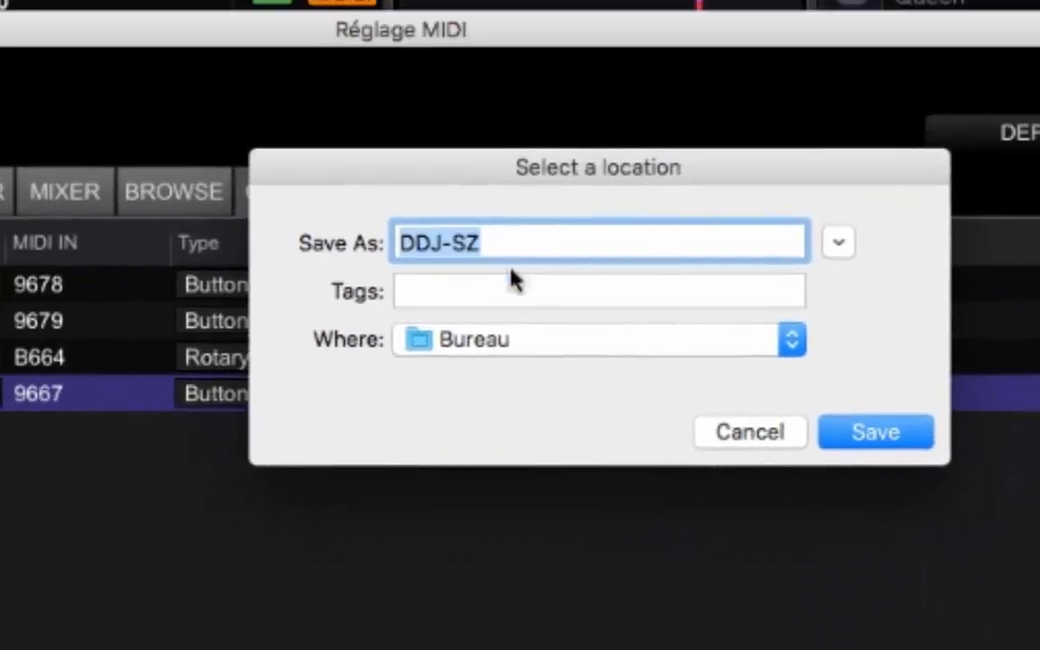
{"action": "left_click", "coordinate": [513, 242]}
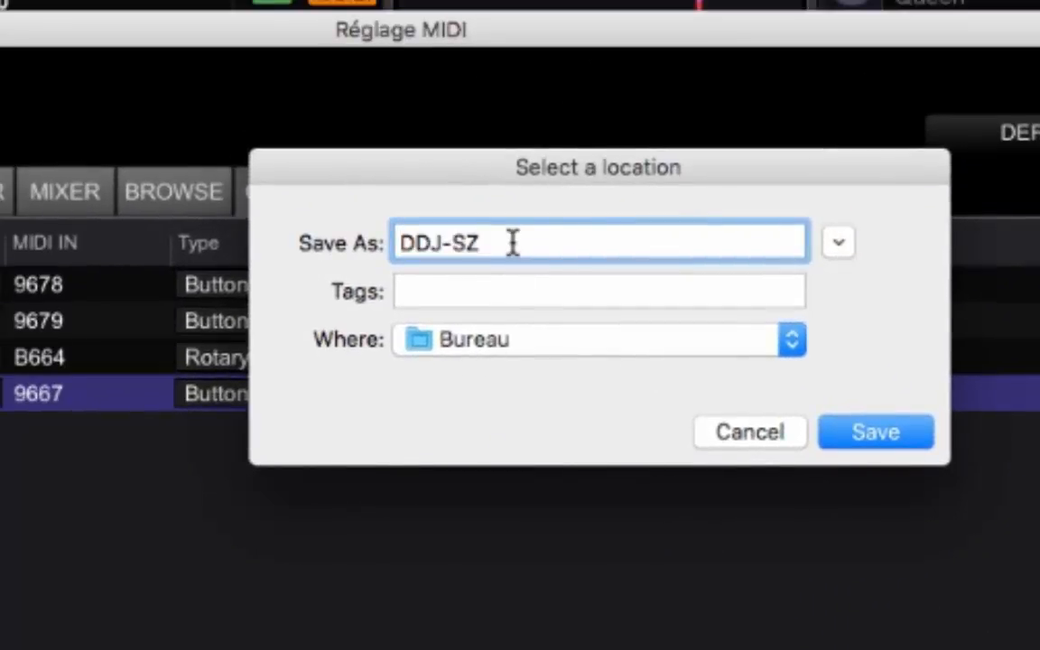
{"action": "type", "text": "gfgfhfhgf"}
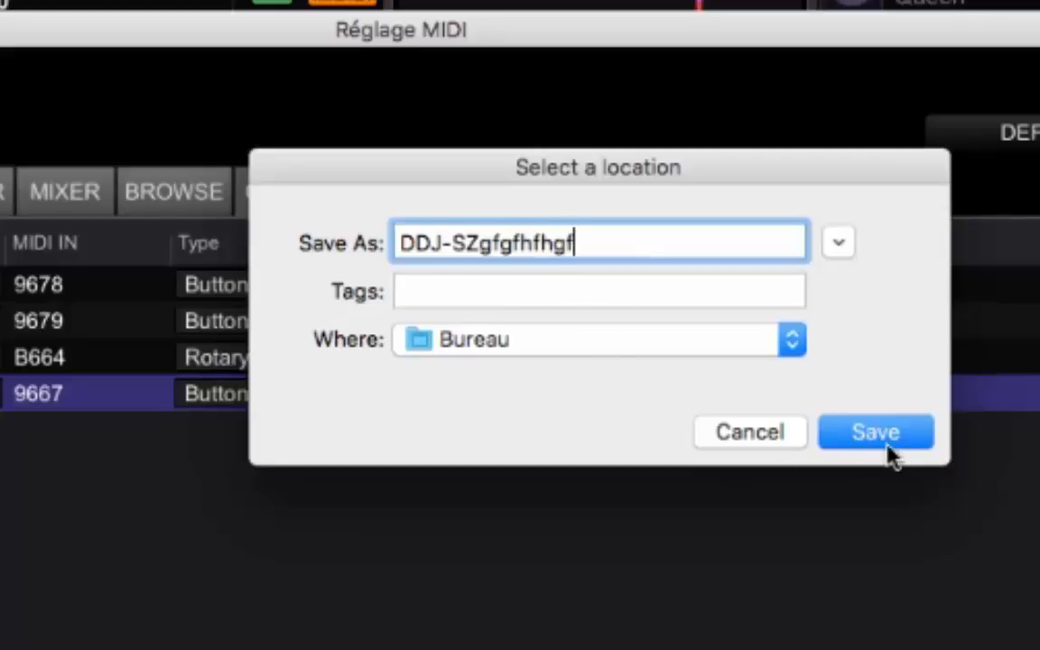
{"action": "left_click", "coordinate": [887, 442]}
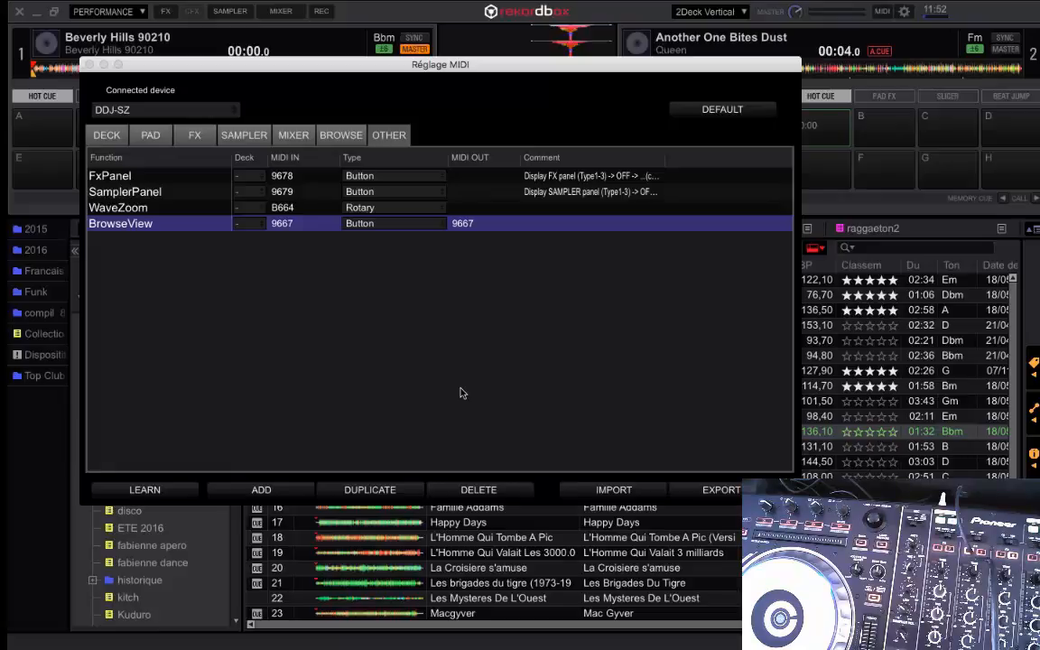
{"action": "left_click", "coordinate": [88, 65]}
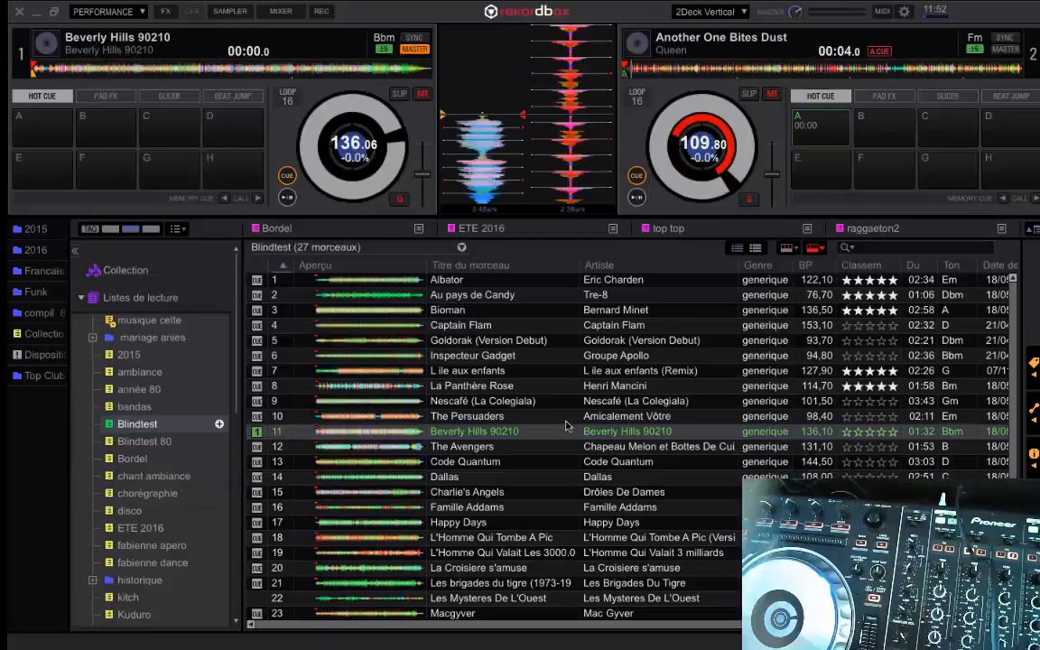